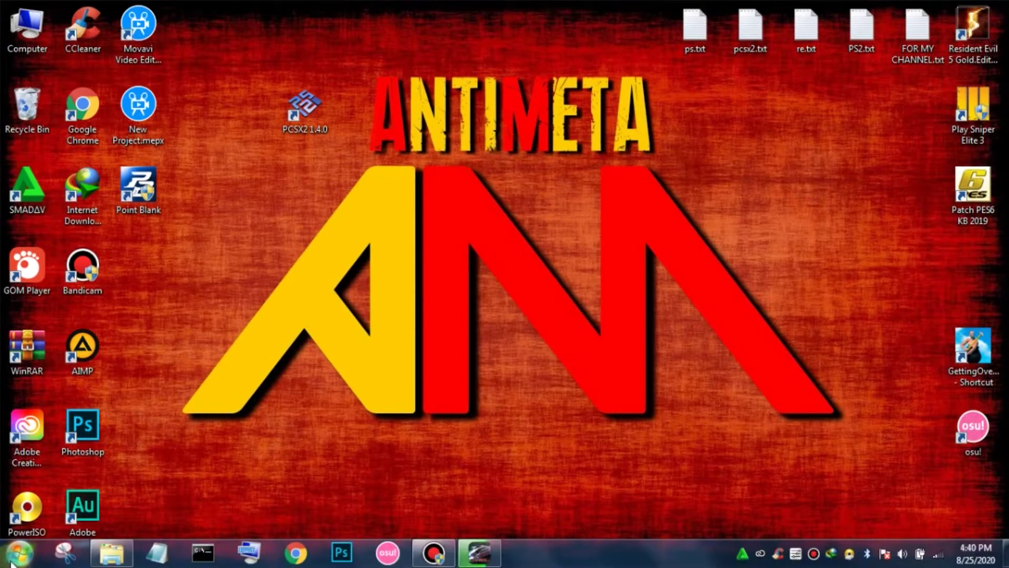
Step: Open the Control Panel and view the computer's devices and printers
click(11, 563)
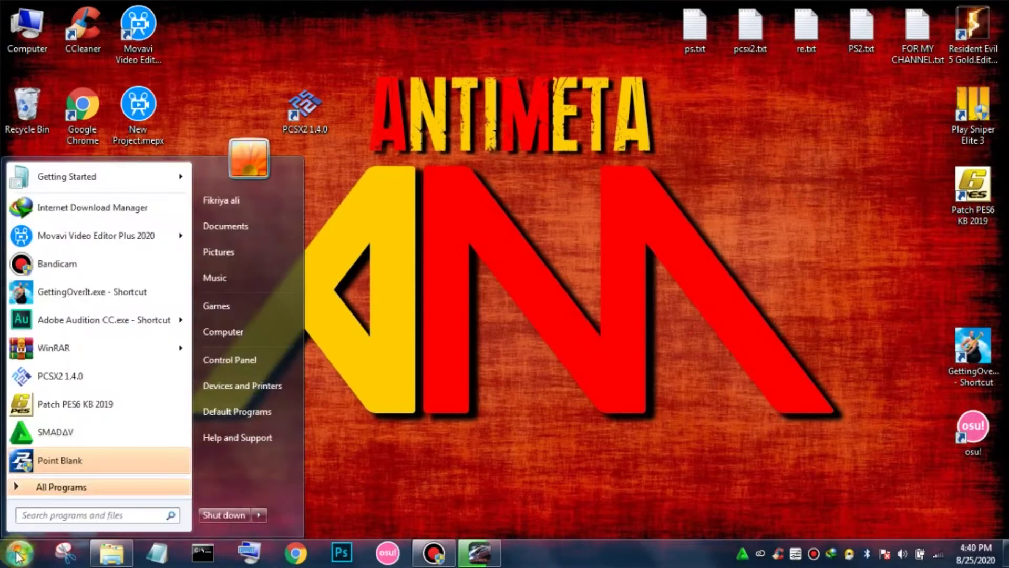
click(226, 371)
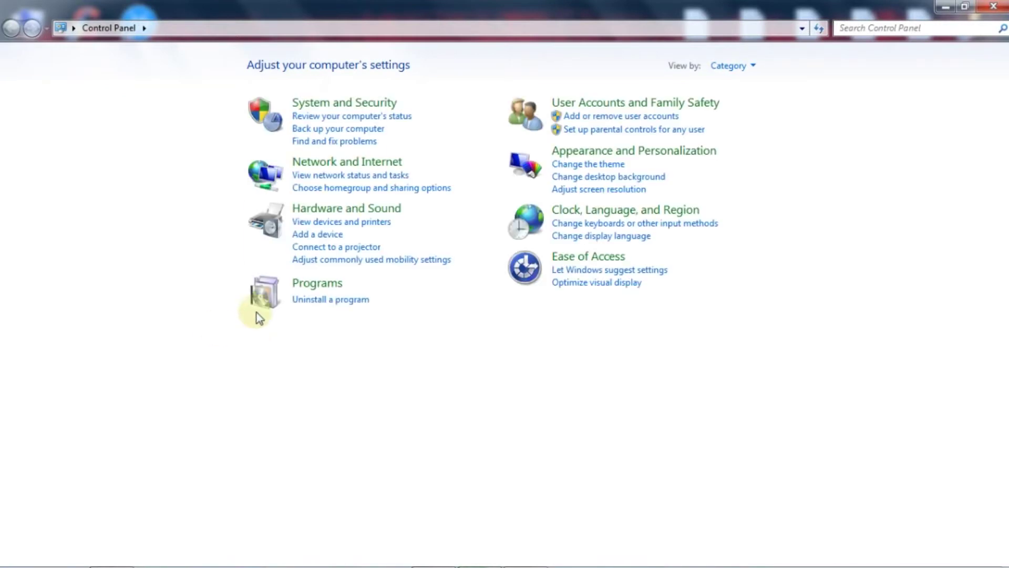
click(363, 221)
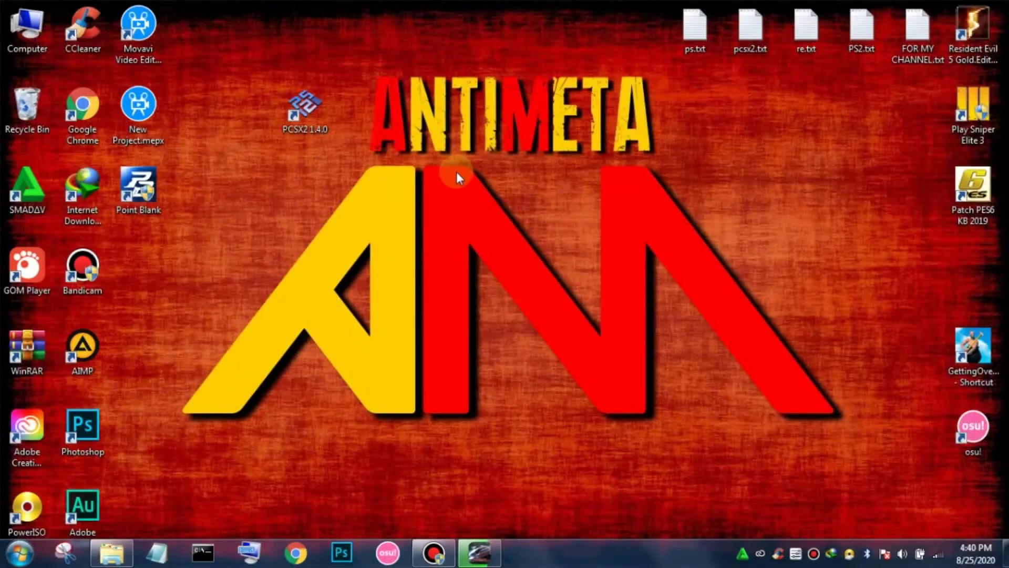
Step: Switch to PCSX2 by launching version 1.4.0 from the desktop
double_click(326, 109)
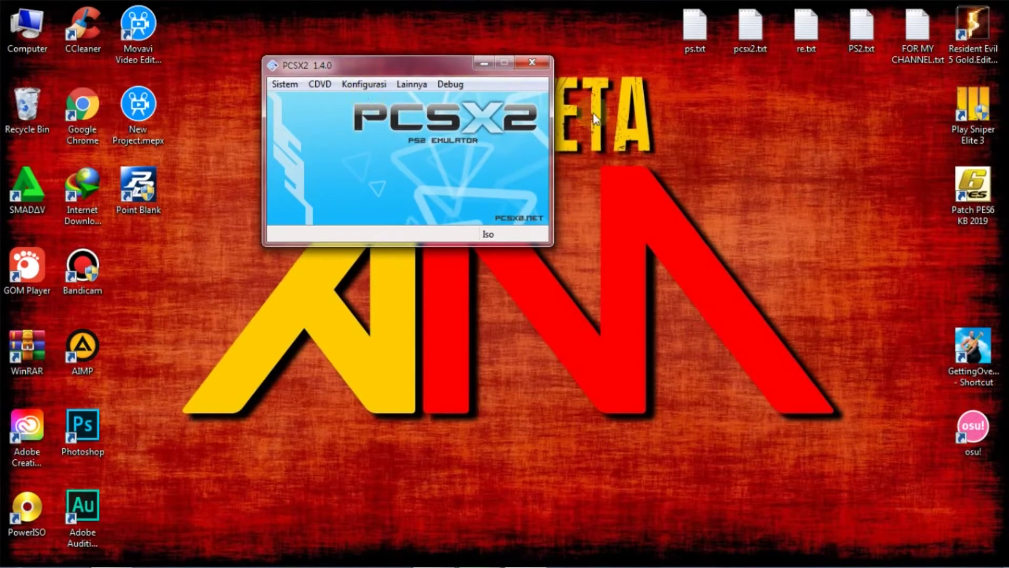
right_click(593, 112)
click(633, 156)
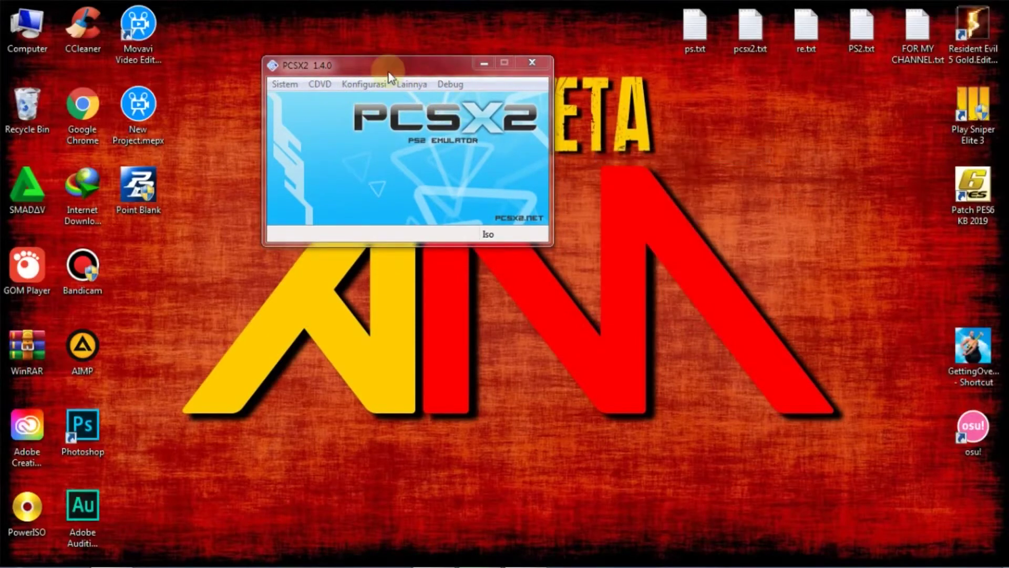
drag(388, 72, 371, 76)
Step: Open the plugin settings for Controllers (PAD)
click(347, 88)
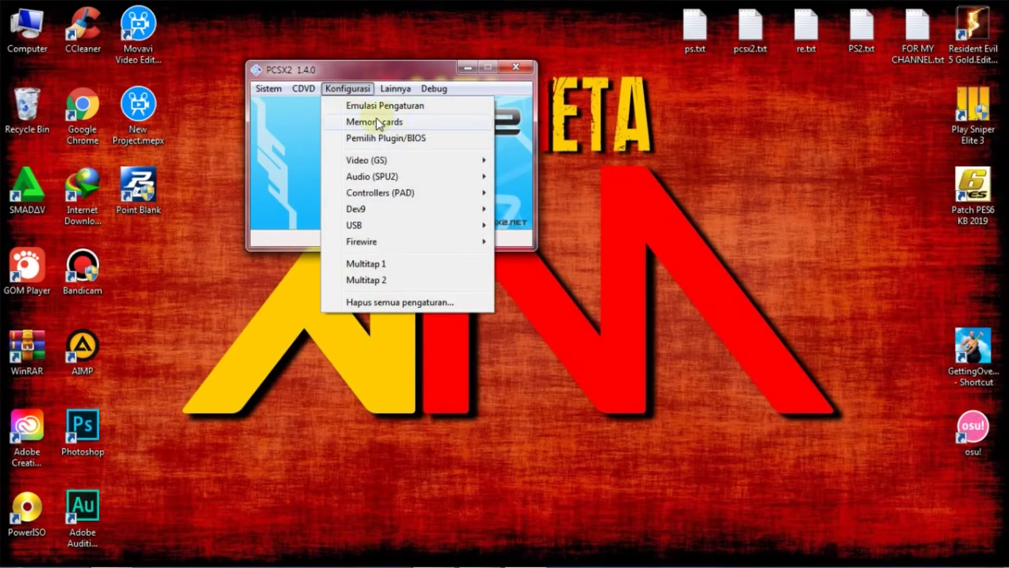
mouse_move(391, 166)
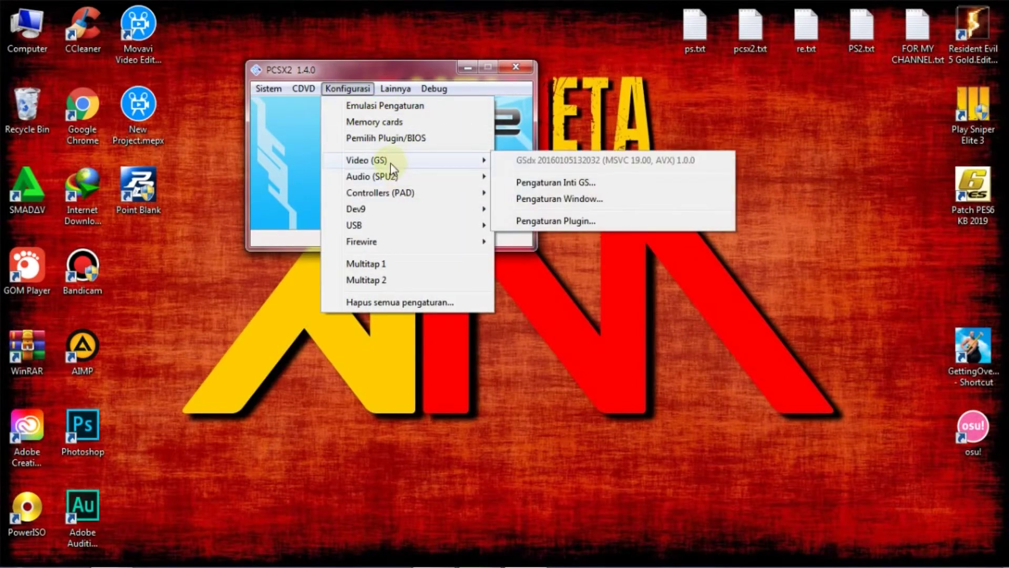
mouse_move(370, 192)
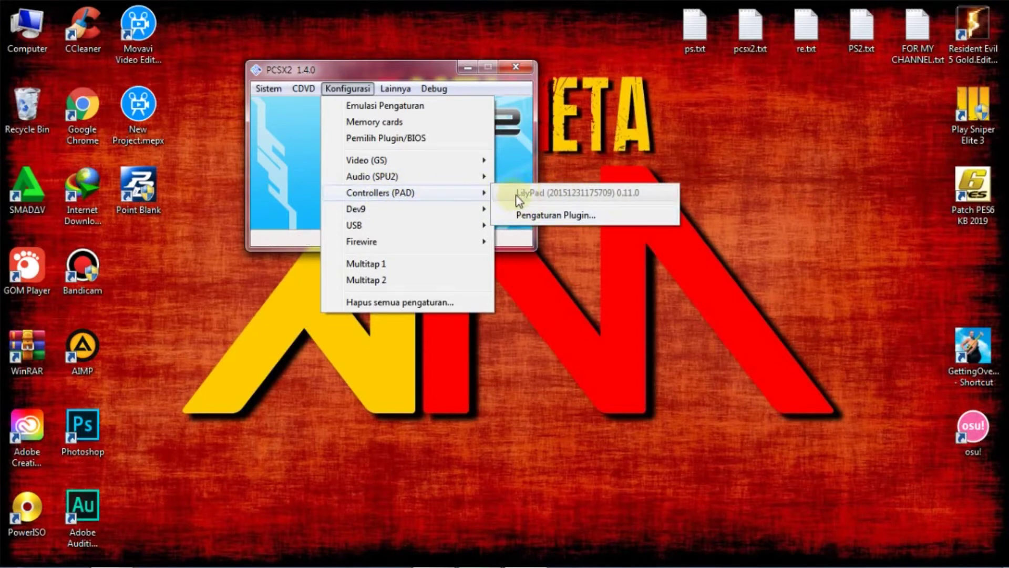
mouse_move(456, 197)
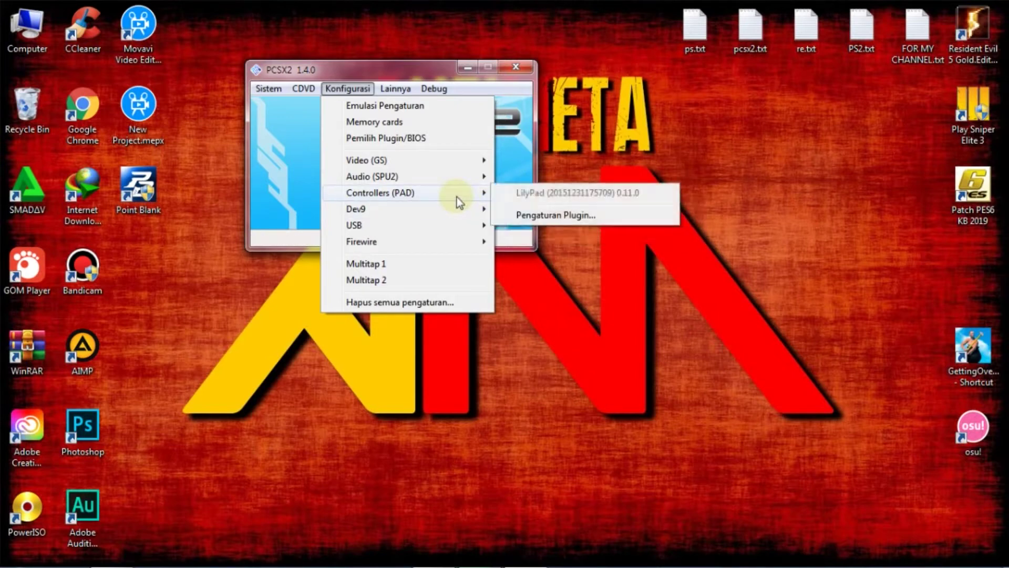
click(519, 216)
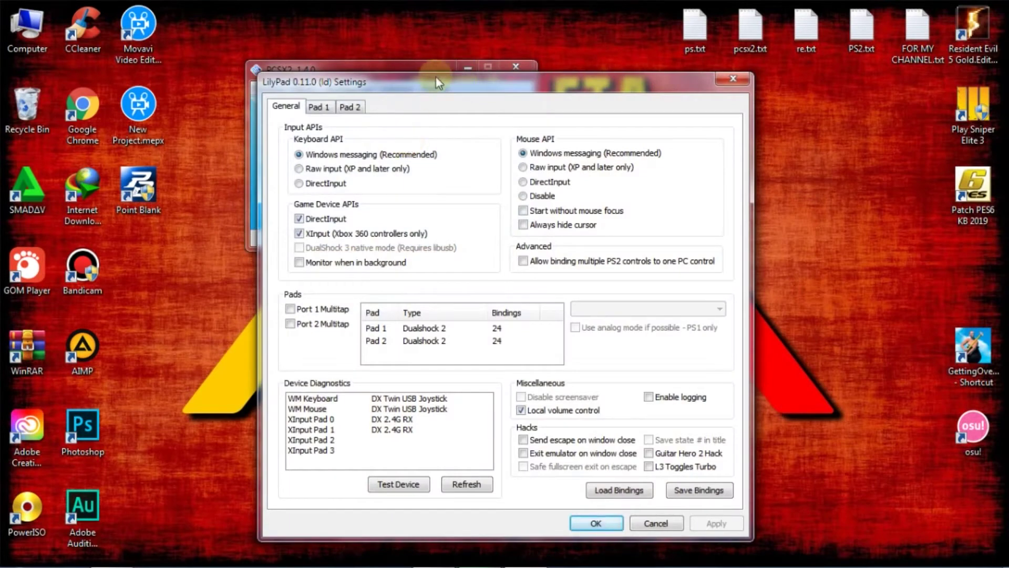
drag(377, 81, 339, 27)
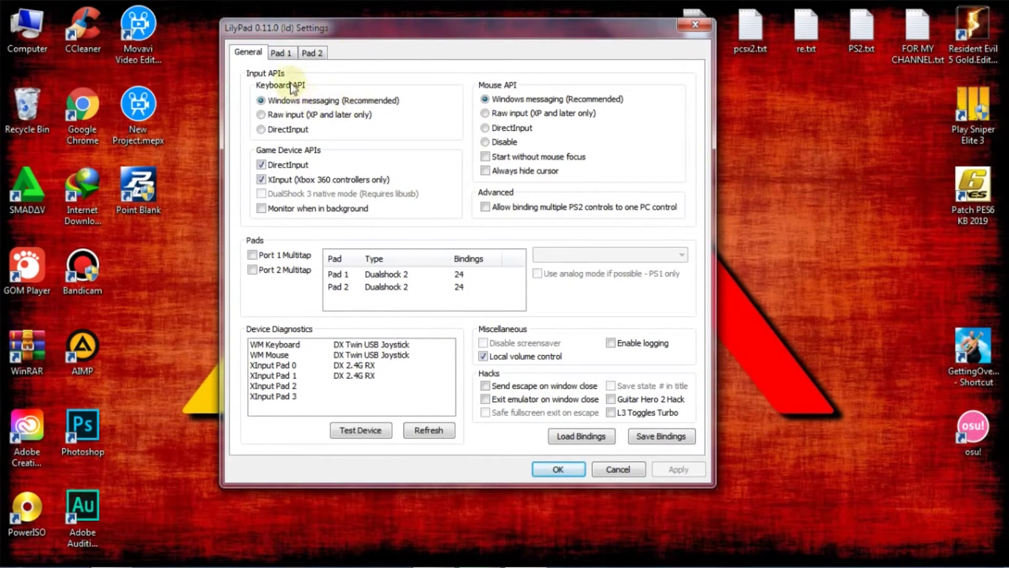
Step: Review the Pad 1 and Pad 2 bindings and clear all of Pad 1's bindings
click(281, 54)
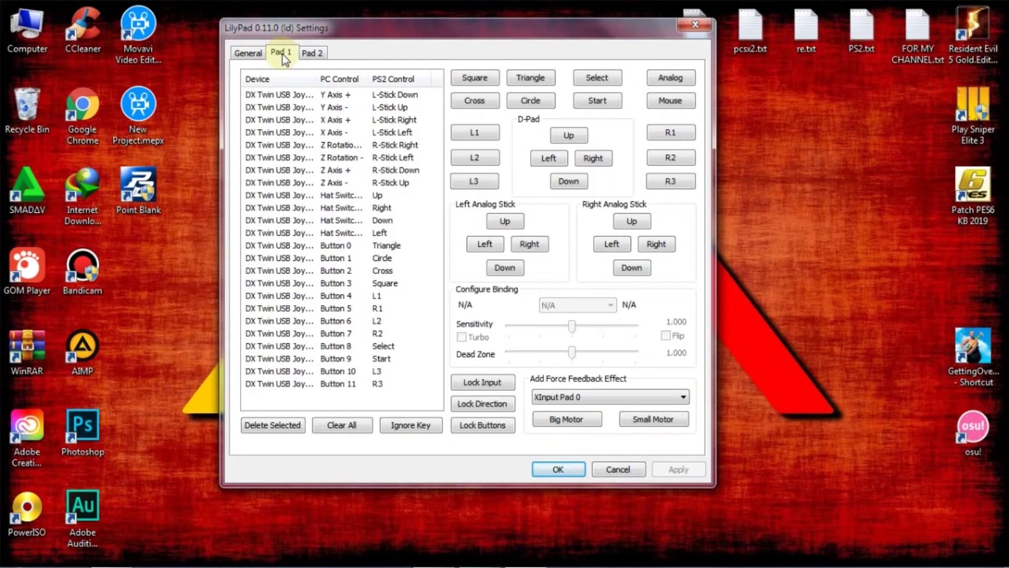
click(311, 52)
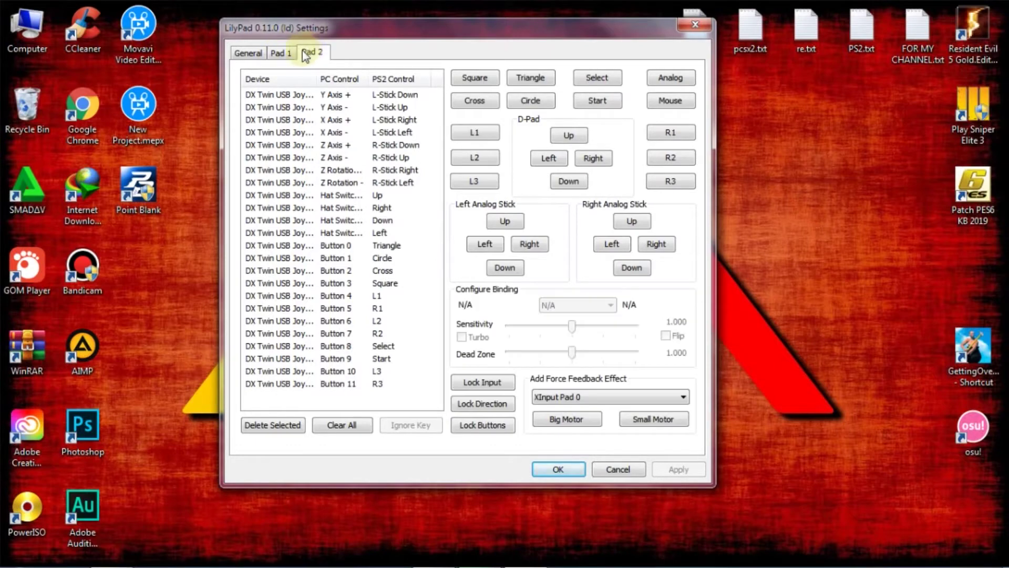
click(290, 56)
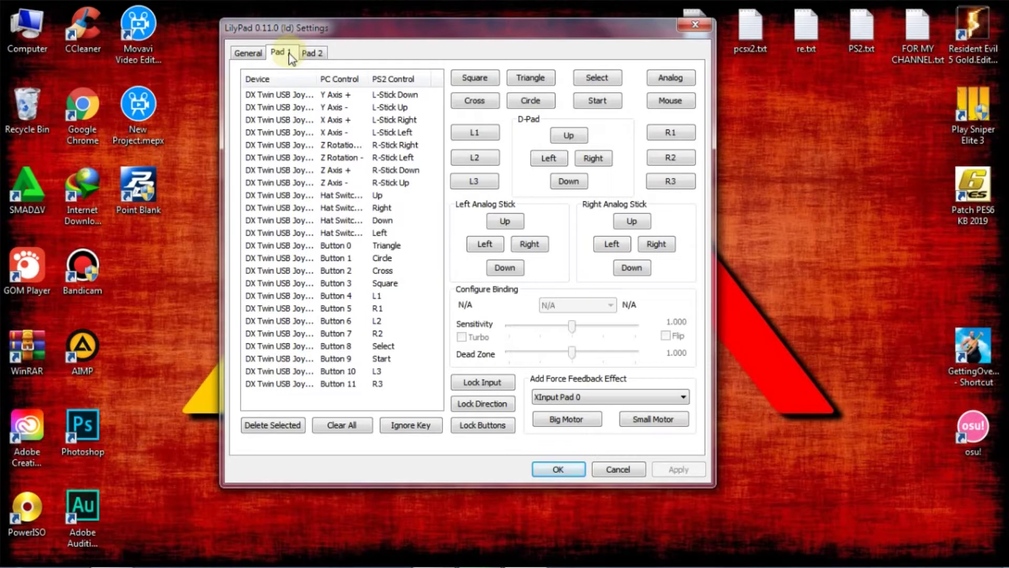
click(332, 420)
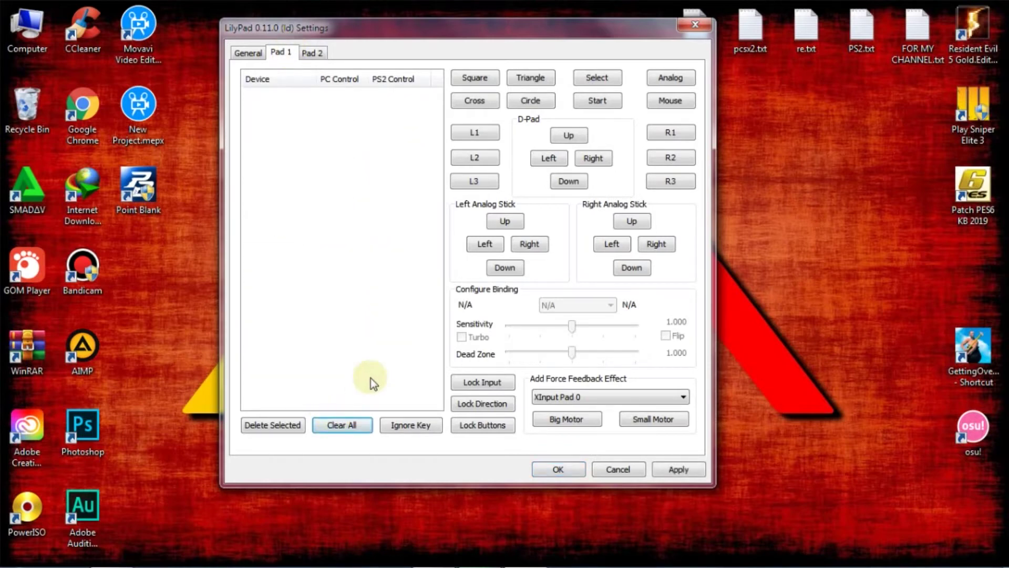
Step: Bind Pad 1's Square, Cross, Circle and Triangle to joystick buttons 3, 2, 1 and 0, and Select and Start to buttons 8 and 9
click(470, 81)
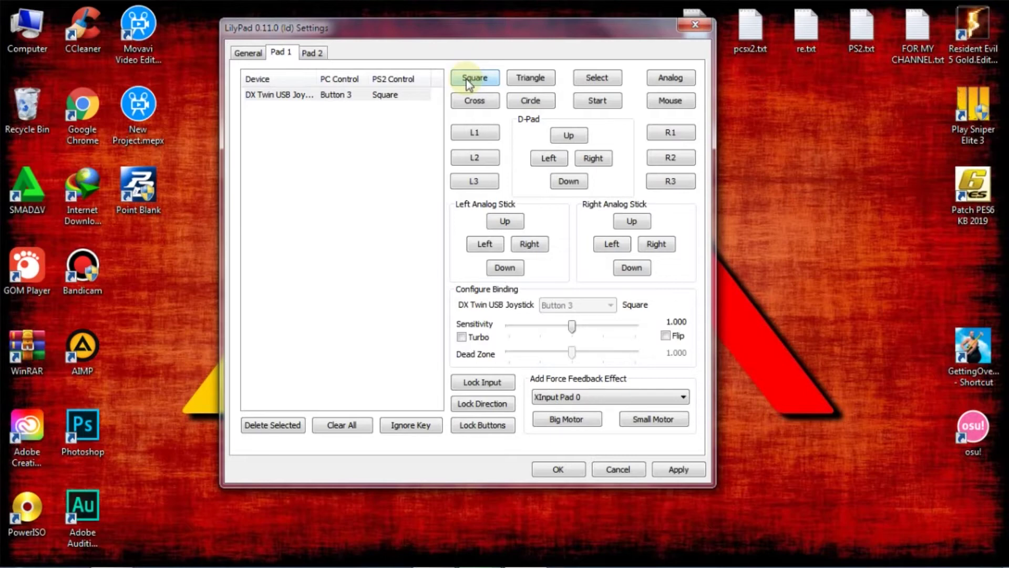
click(470, 103)
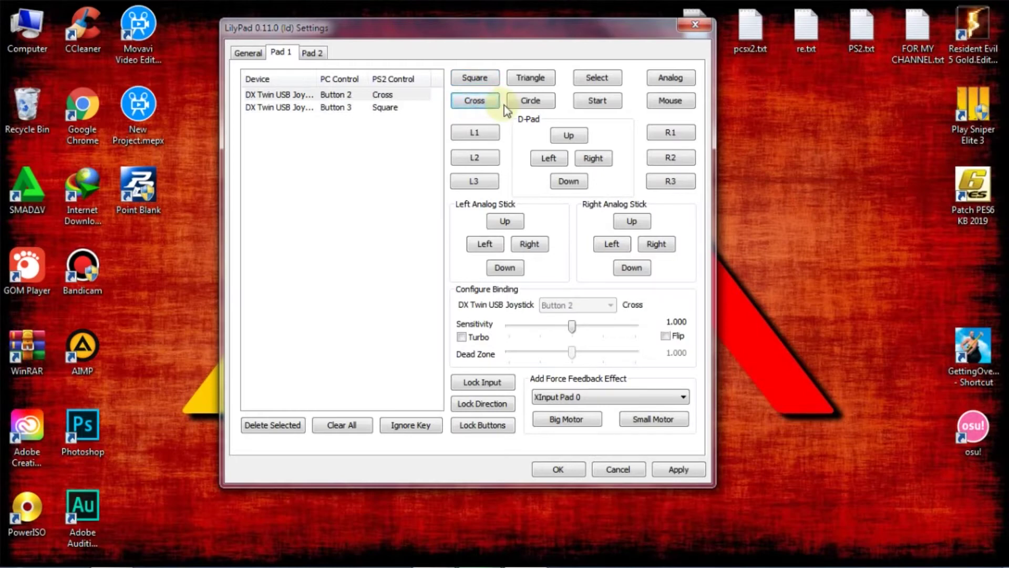
click(531, 100)
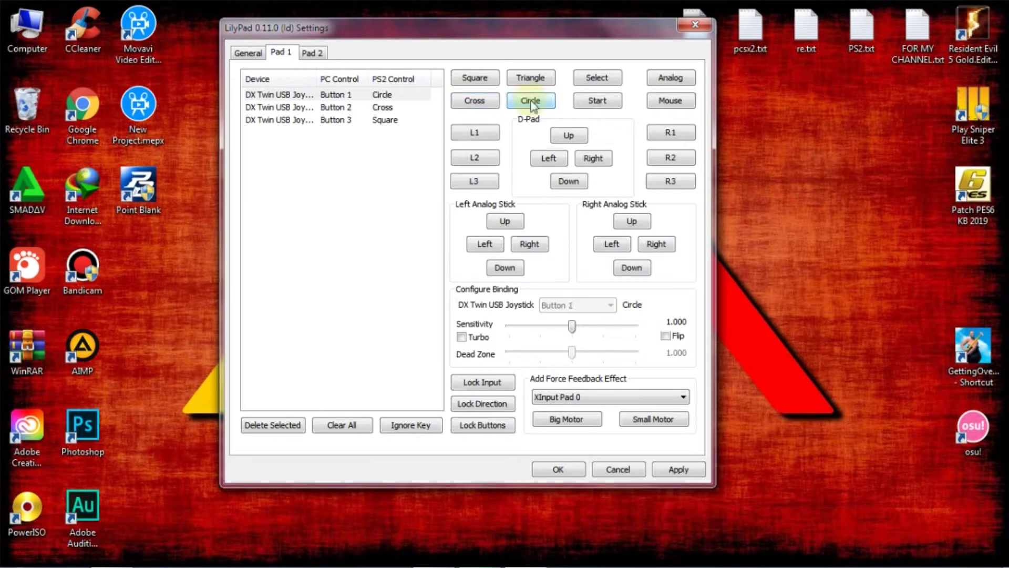
click(531, 78)
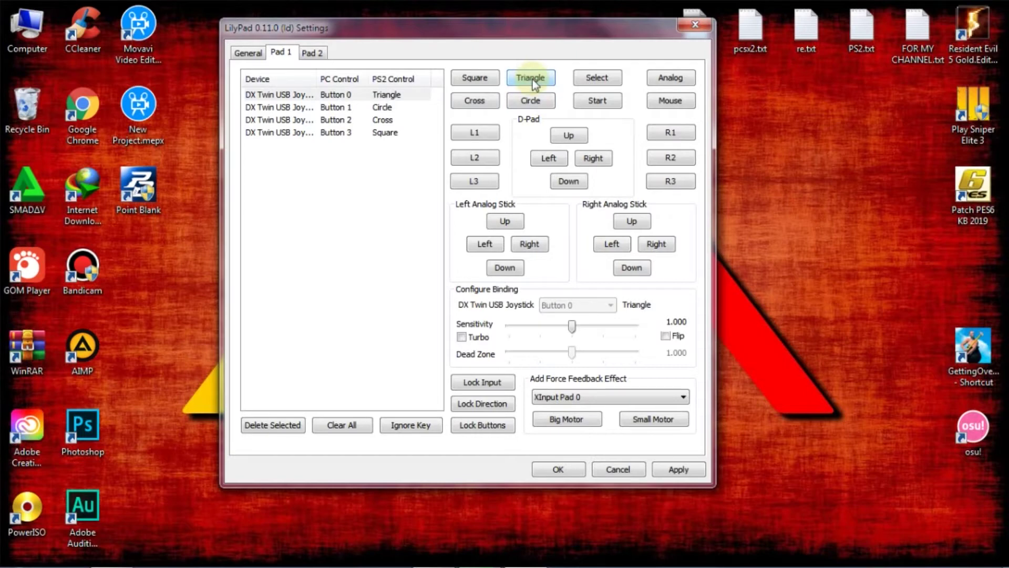
click(590, 78)
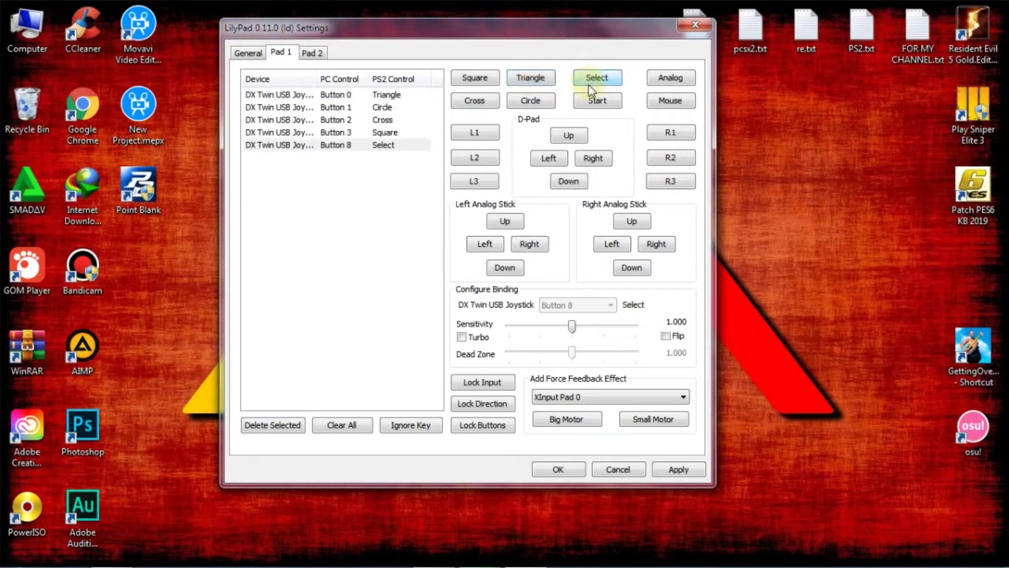
click(593, 102)
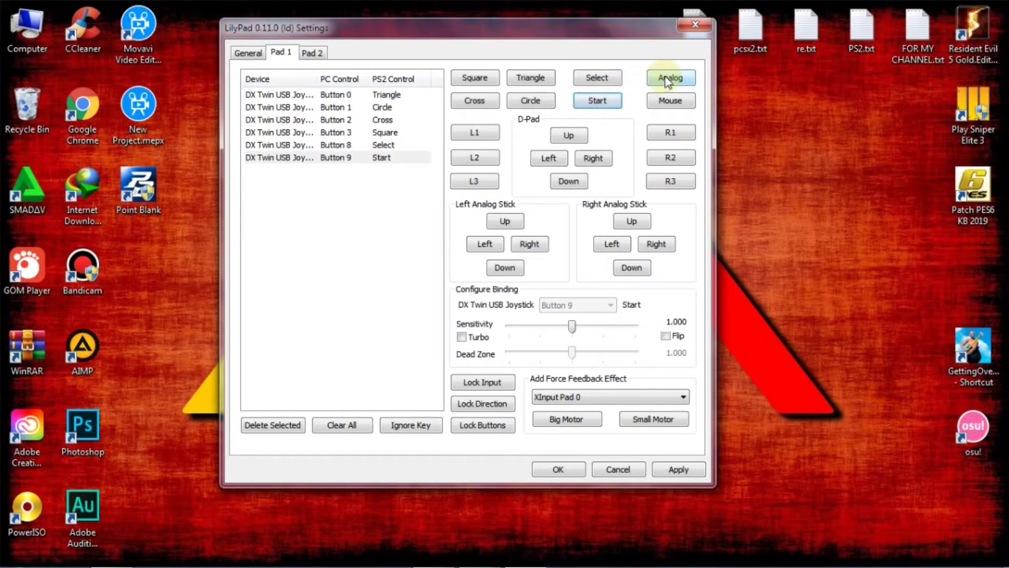
Step: Bind Pad 1's L1, L2 and L3 to joystick buttons 4, 6 and 10, and R1, R2 and R3 to buttons 5, 7 and 11
click(476, 138)
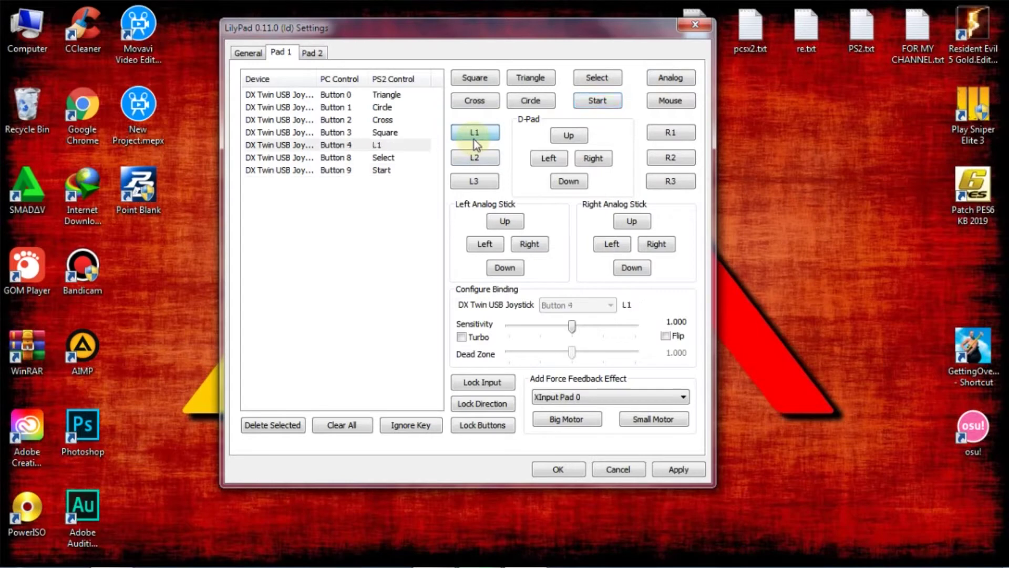
click(476, 158)
click(473, 180)
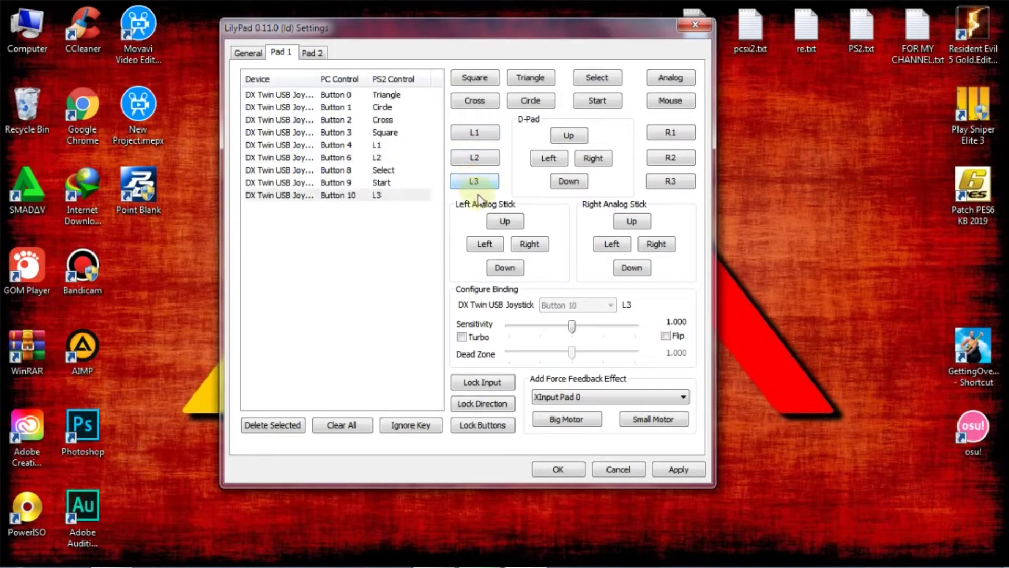
click(669, 134)
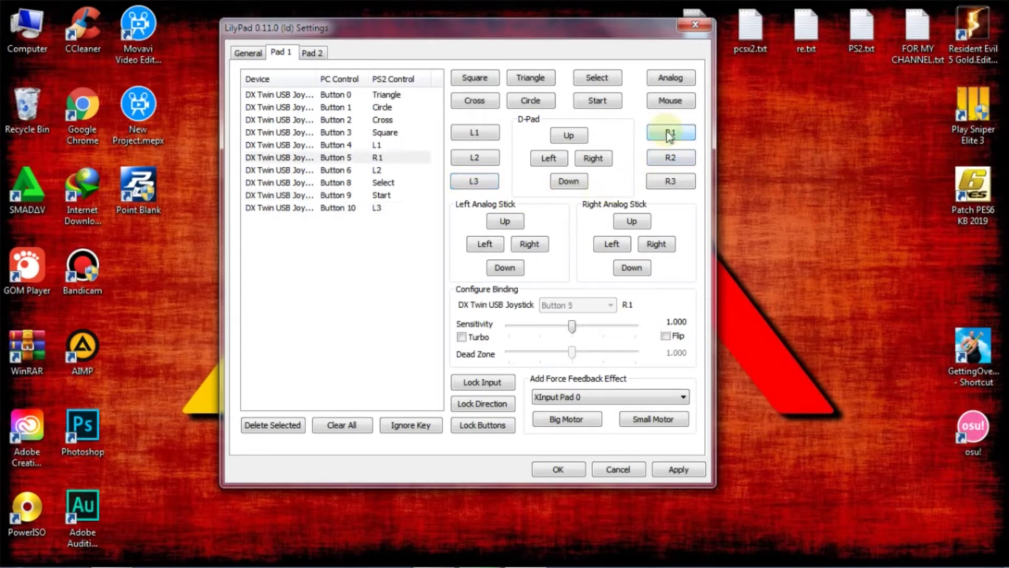
click(670, 156)
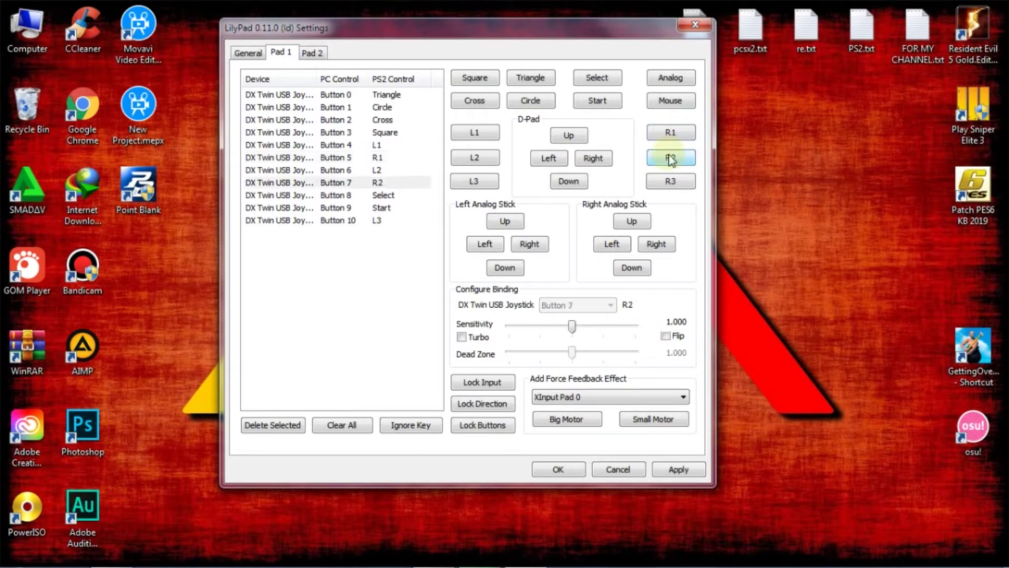
click(671, 181)
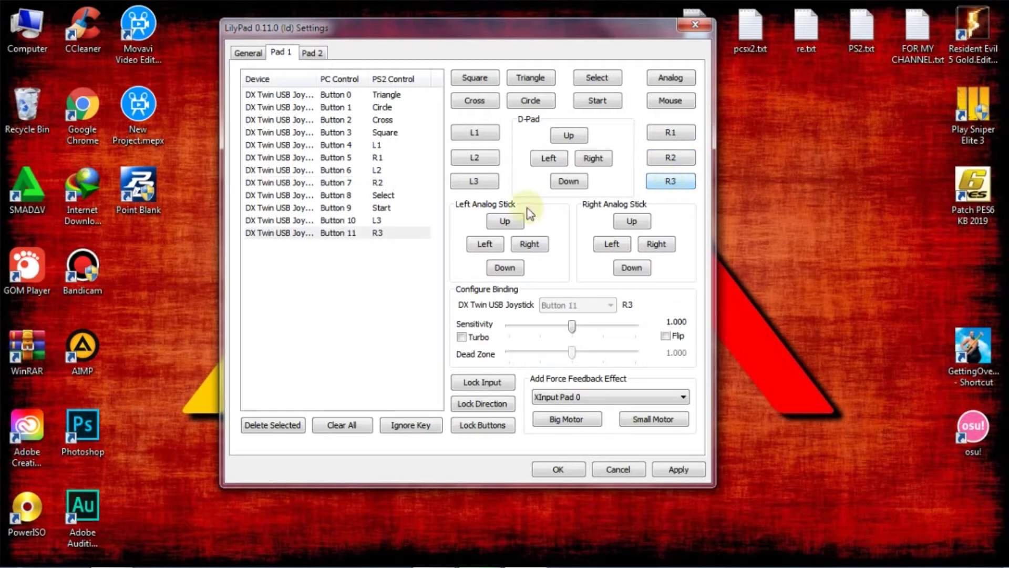
click(504, 220)
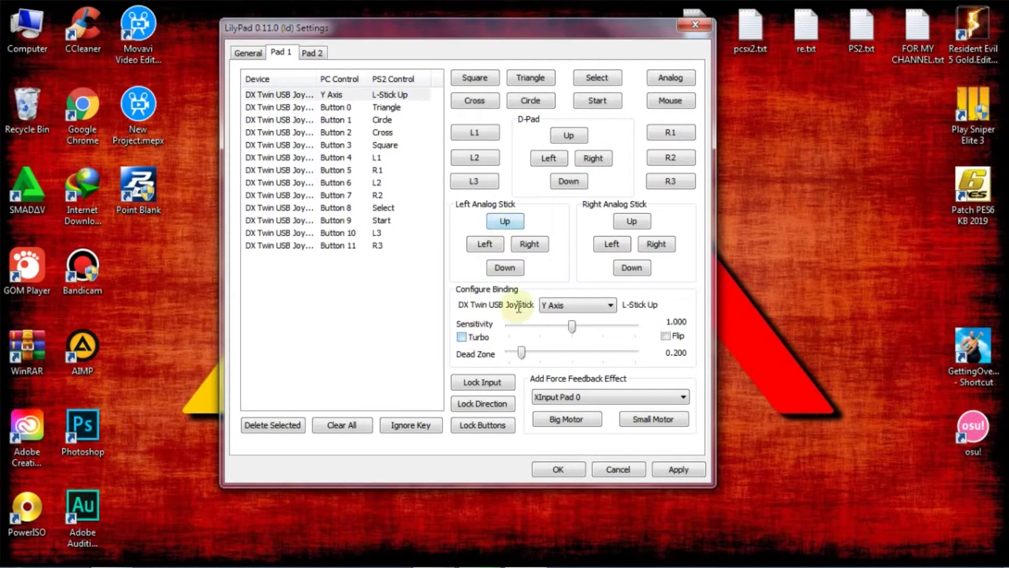
click(350, 94)
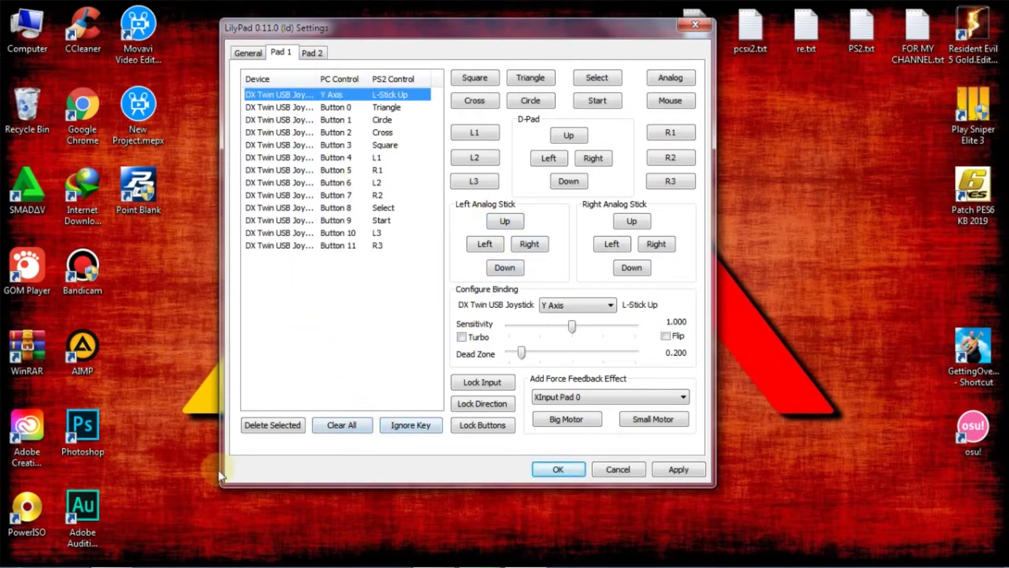
click(278, 425)
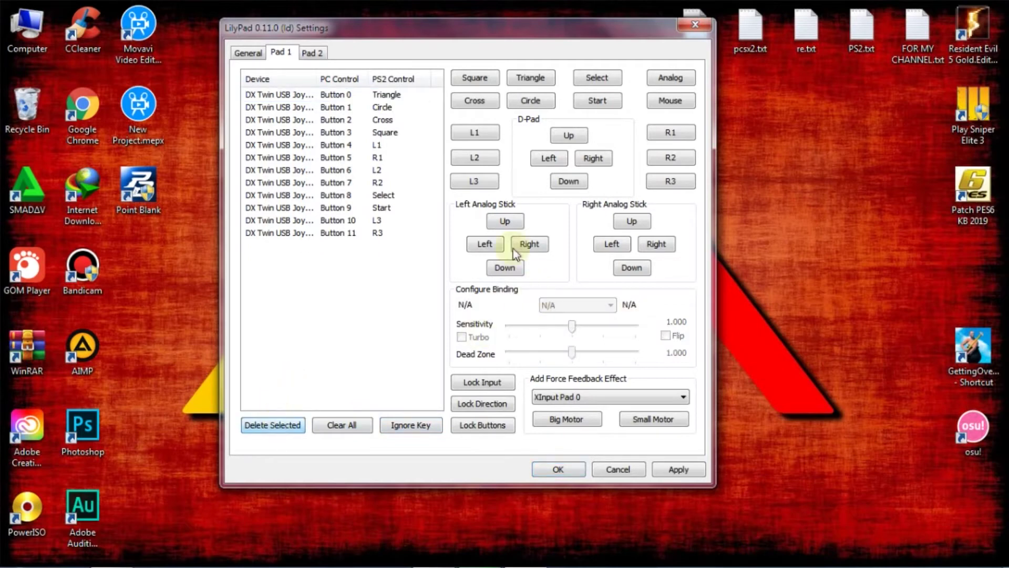
Step: Bind the left analog stick's Up and Down to Y Axis - and Y Axis +, and Left and Right to X Axis - and X Axis +
click(505, 222)
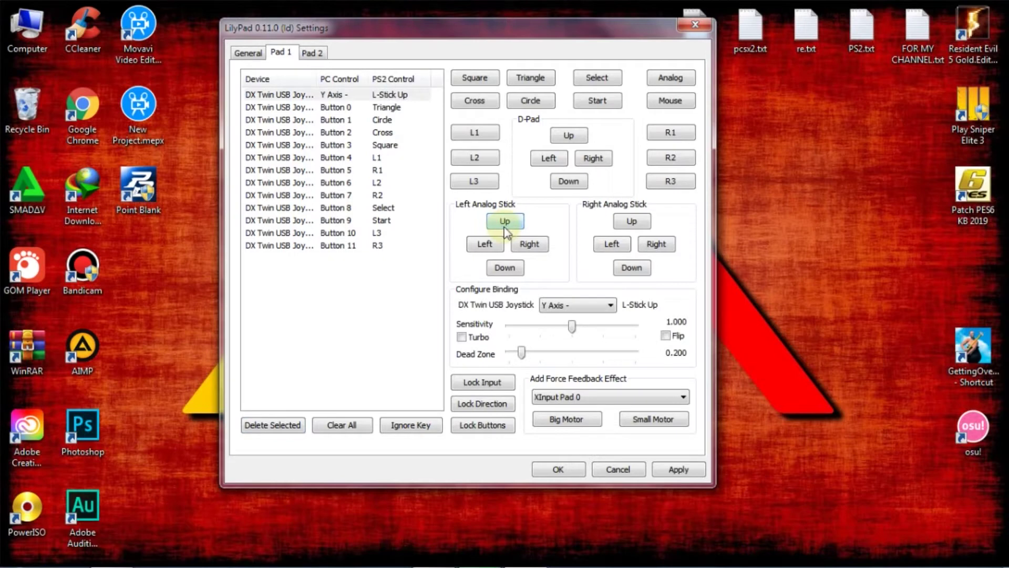
click(505, 269)
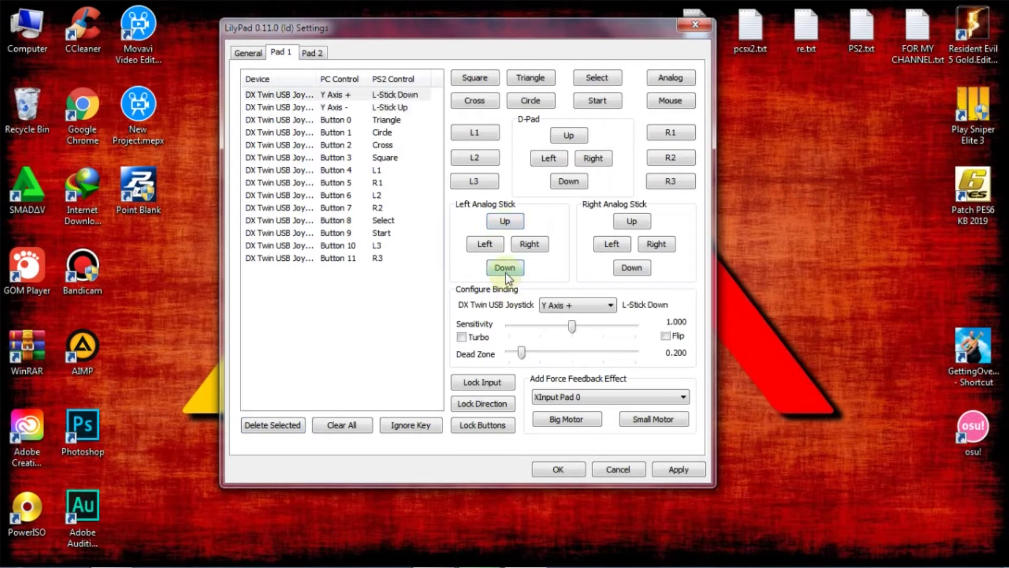
click(486, 244)
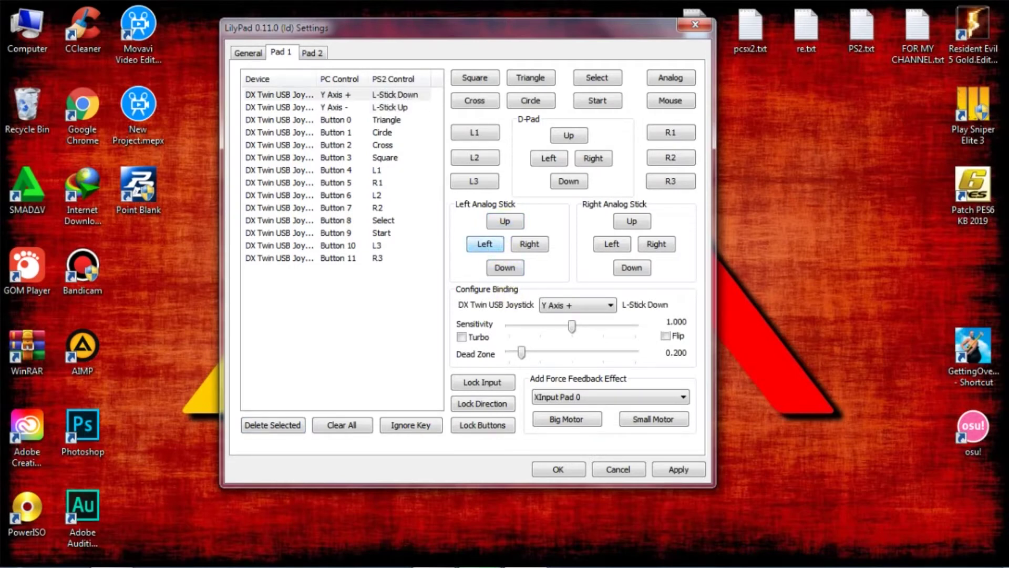
click(528, 244)
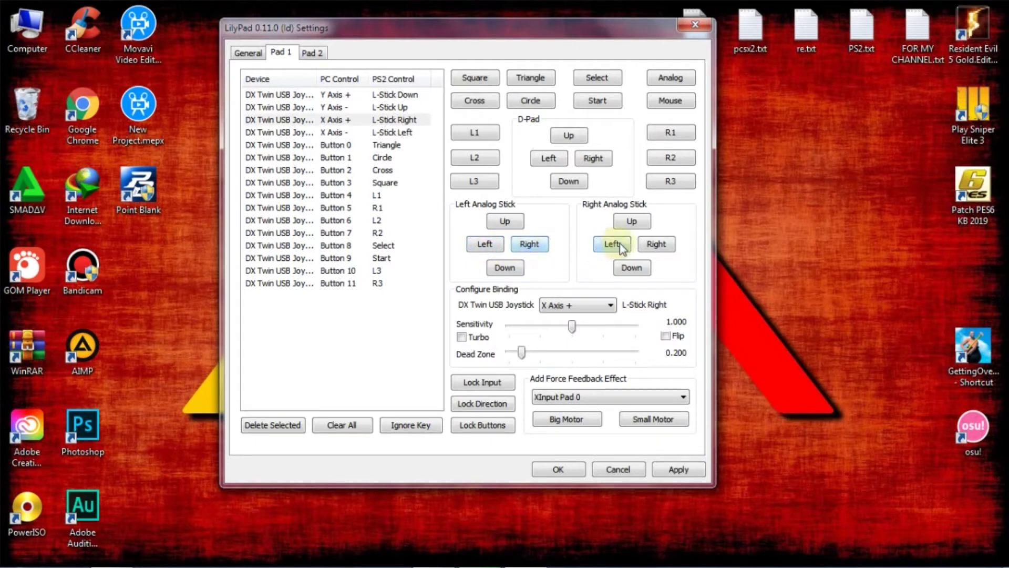
Step: Bind the right analog stick's Up and Down to Z Axis - and Z Axis +, and Left and Right to Z Rotation - and Z Rotation +
click(632, 221)
click(627, 268)
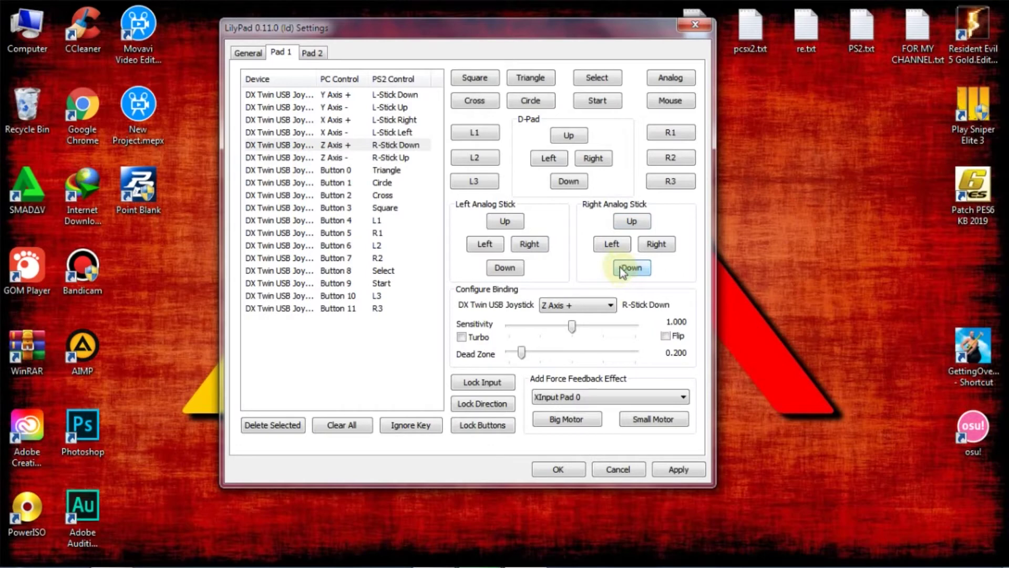
click(611, 244)
click(611, 244)
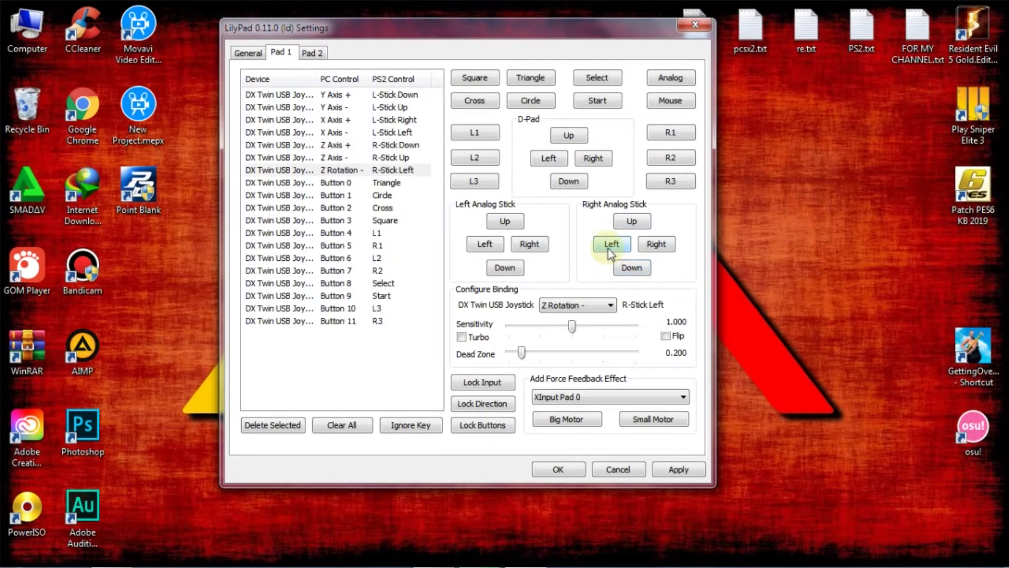
click(655, 245)
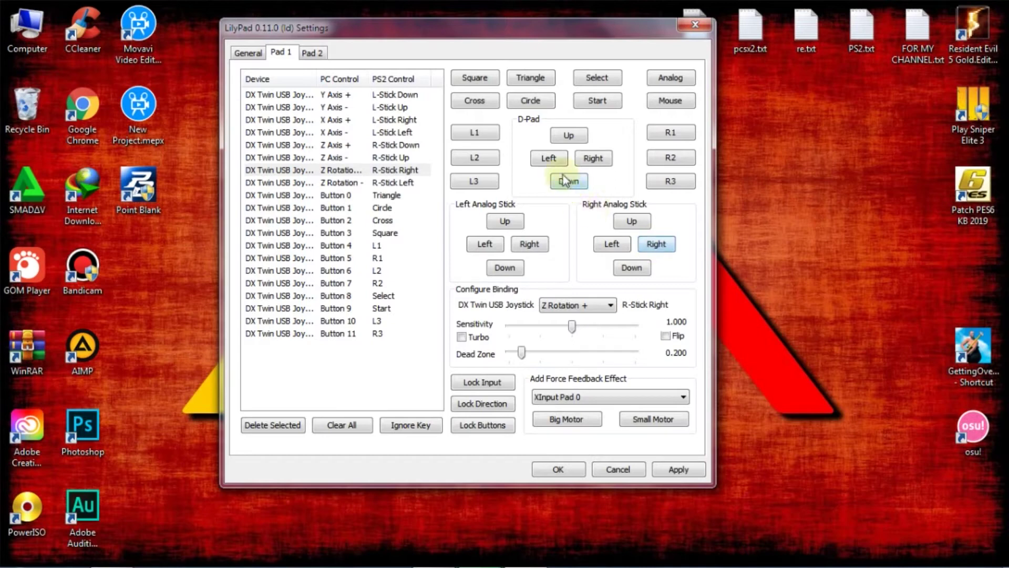
Step: Bind the D-Pad's Up, Down, Left and Right to the joystick's matching hat switch directions, and apply and close the LilyPad settings
click(568, 138)
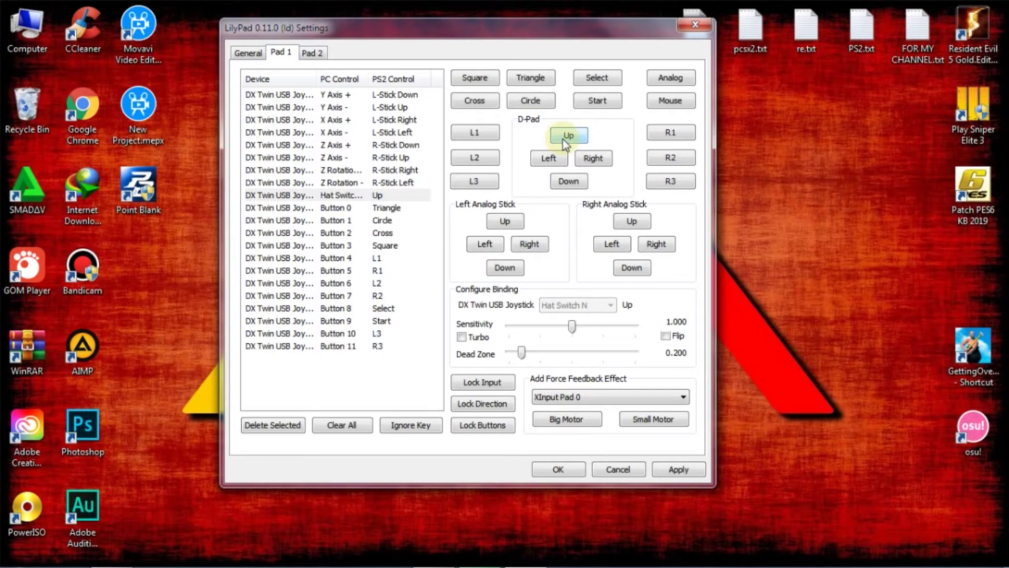
click(568, 181)
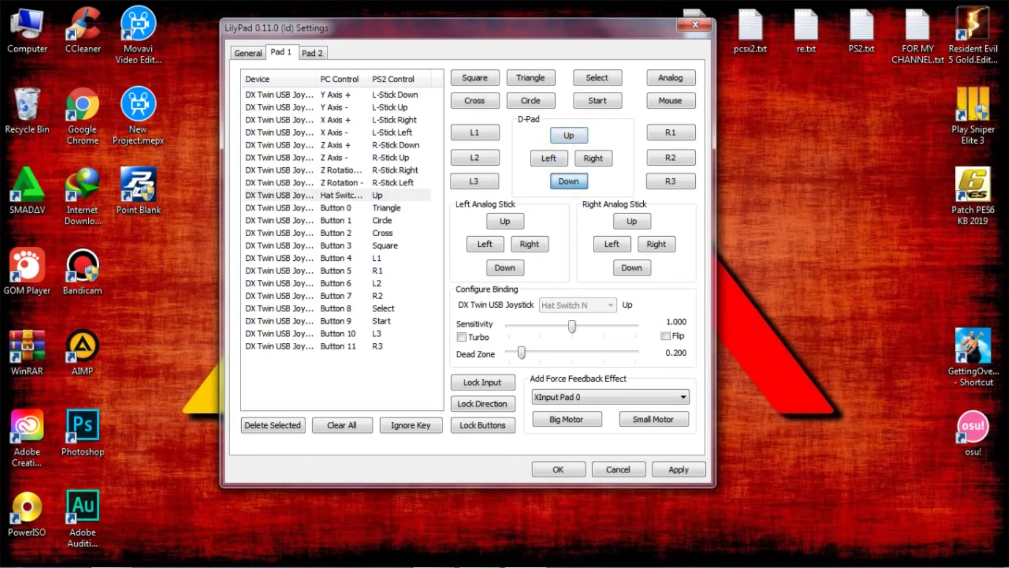
click(548, 158)
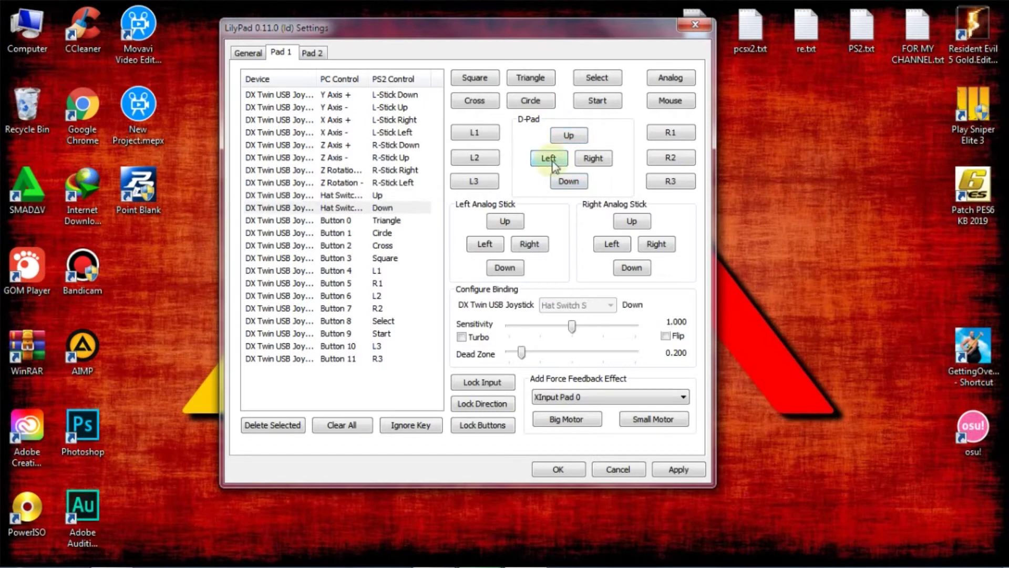
click(578, 160)
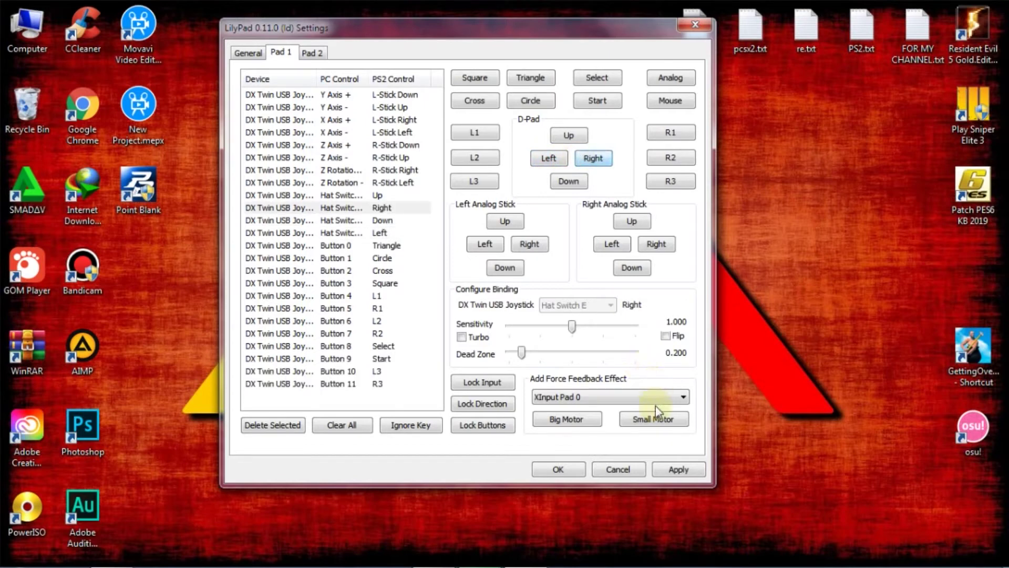
click(668, 469)
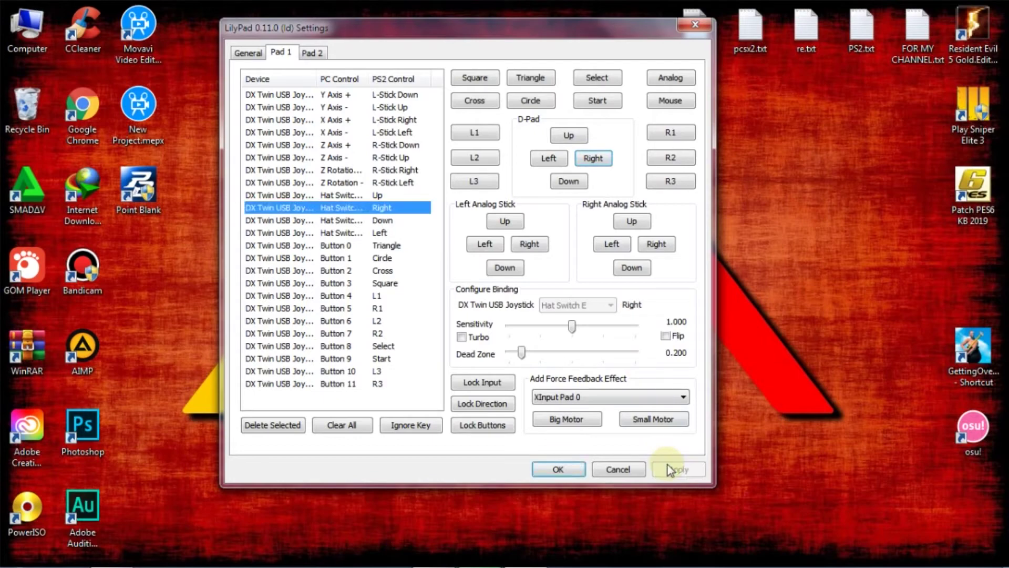
click(557, 469)
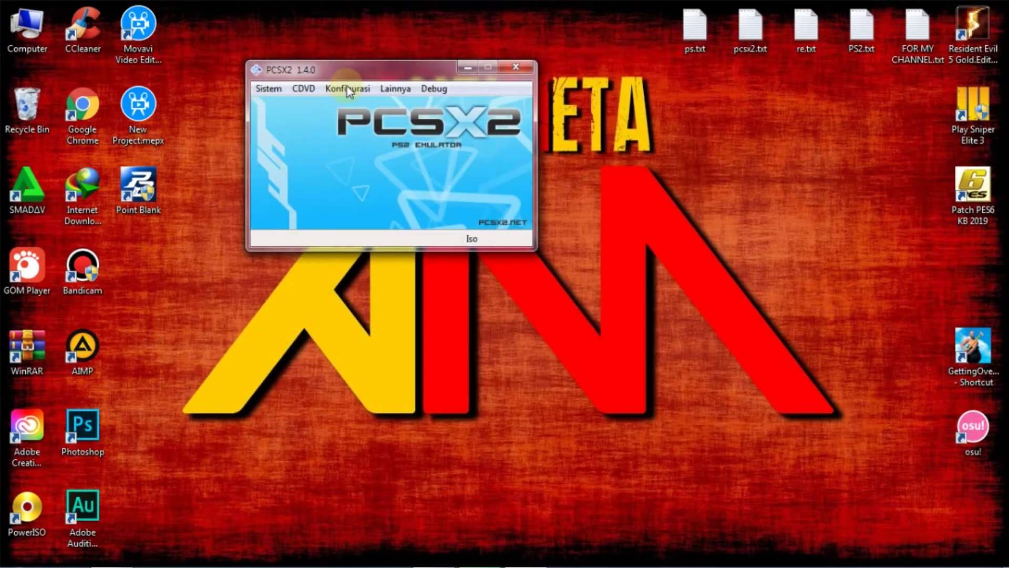
Step: Choose Metal Slug Complete (Japan).iso as the disc image and boot it with the fast CDVD option
click(347, 89)
mouse_move(317, 91)
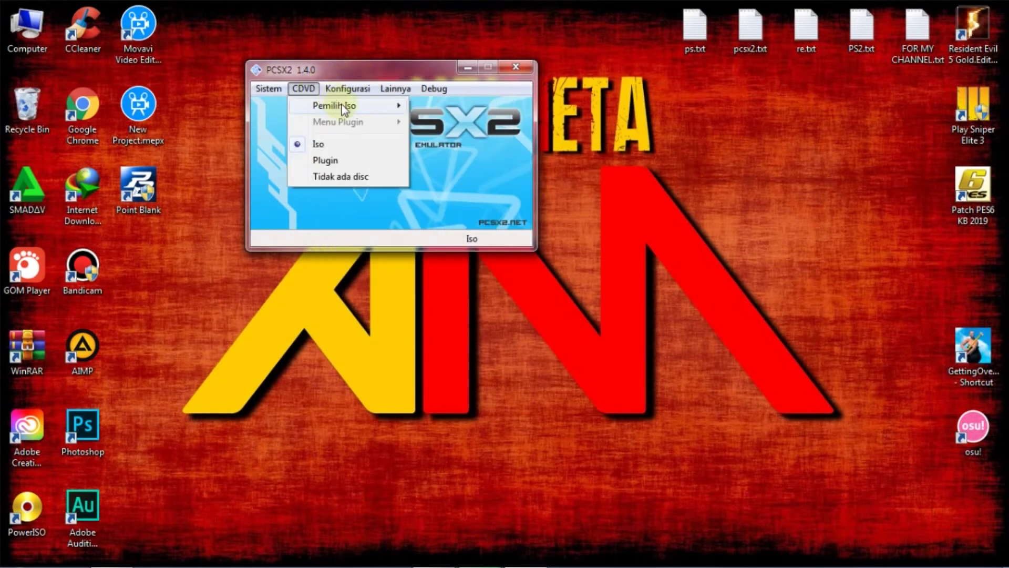
click(441, 105)
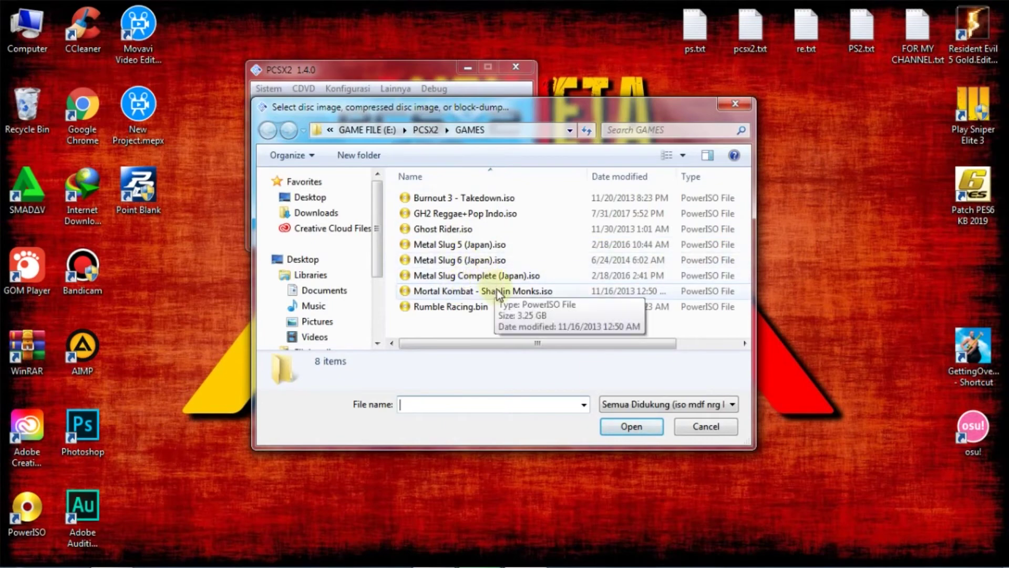
double_click(476, 275)
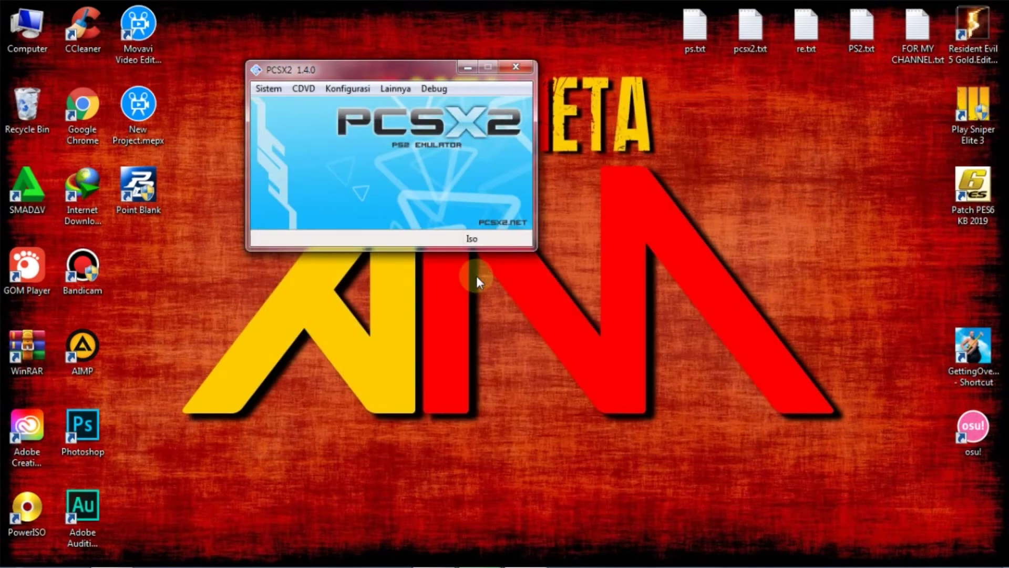
click(270, 92)
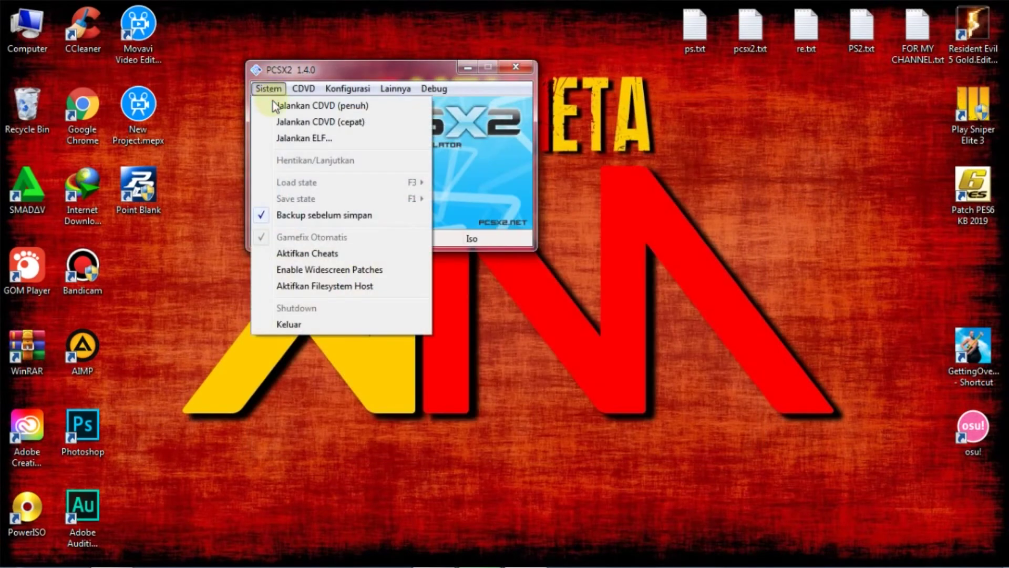
click(296, 122)
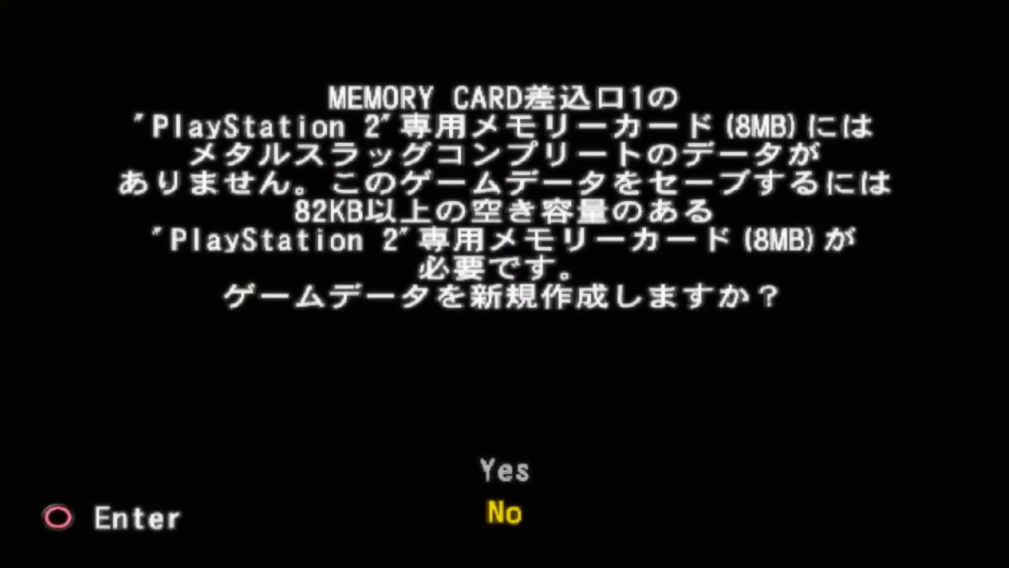
Step: Test up and down by switching between Yes and No on the game's memory card prompt, and answer No
key(Up)
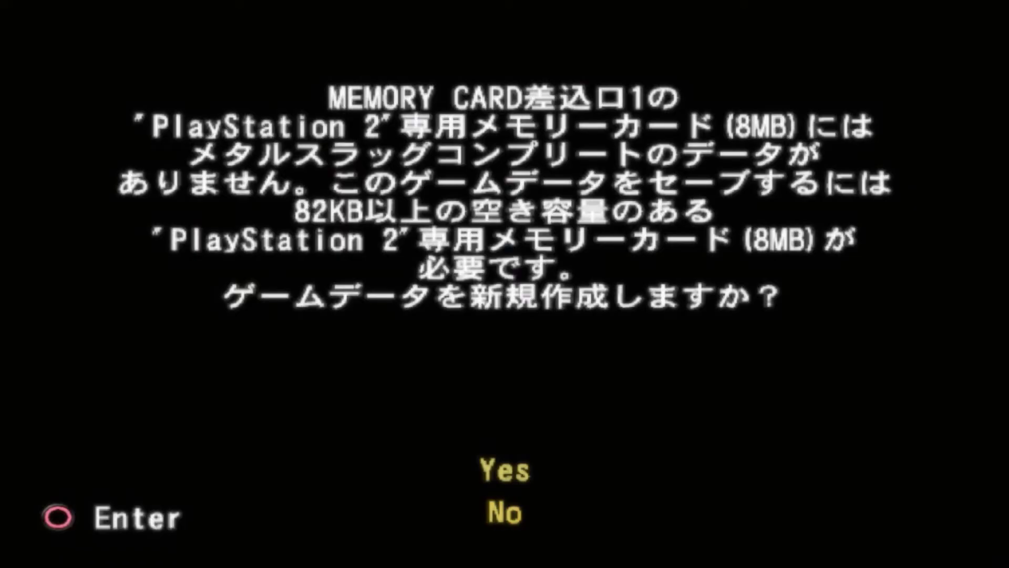
key(Down)
key(Up)
key(Down)
key(Up)
key(Down)
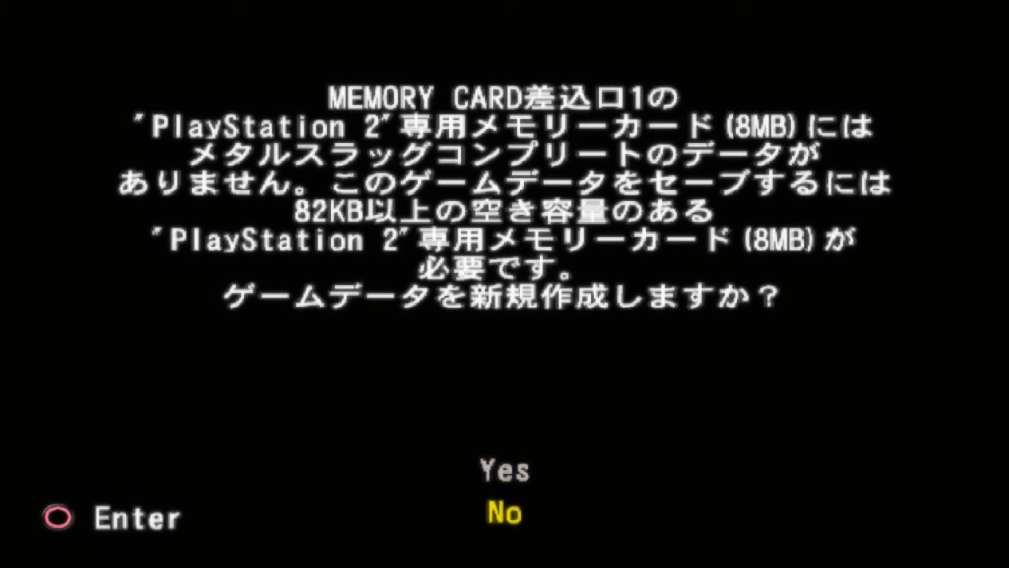
key(Up)
key(Down)
key(Return)
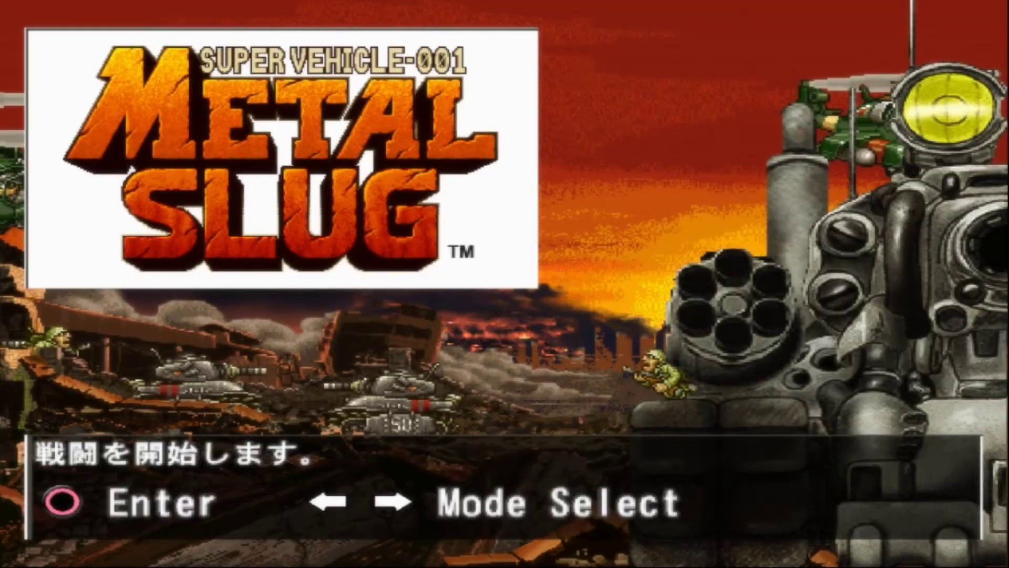
Step: Test left and right by cycling through the titles on the mode select screen, and start the first Metal Slug
key(Right)
key(Left)
key(Right)
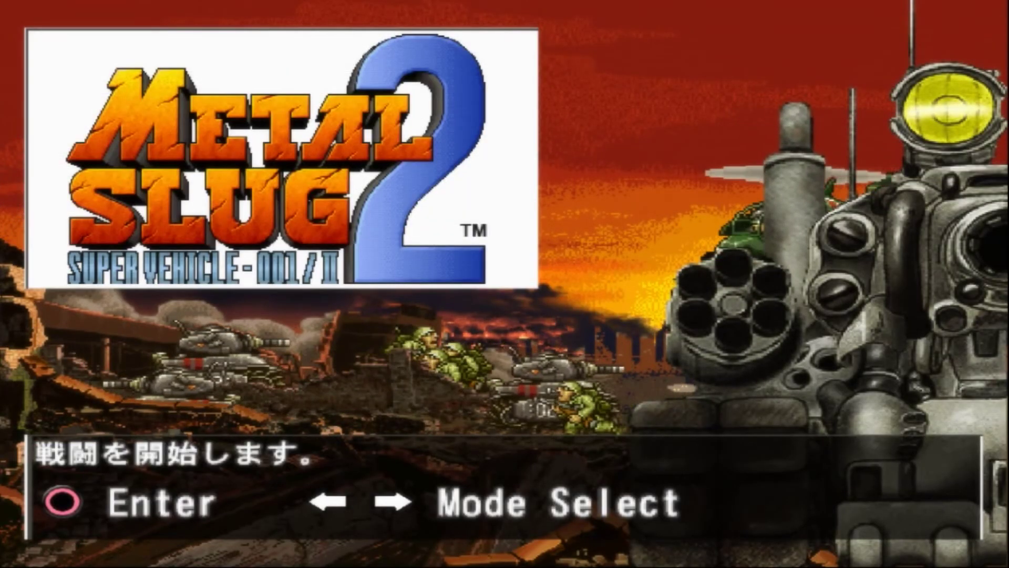
key(Left)
key(Right)
key(Left)
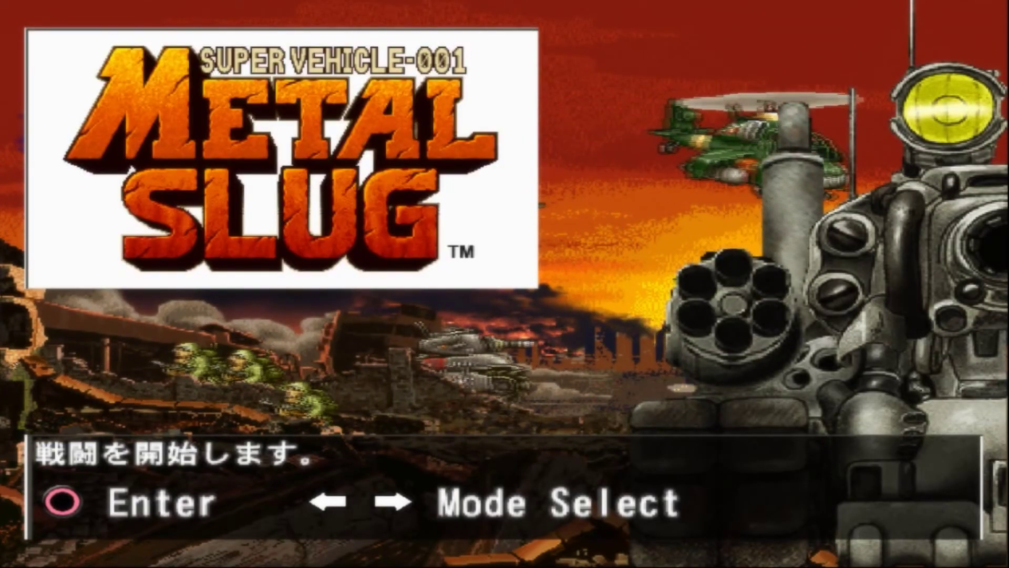
key(Right)
key(Left)
key(Left)
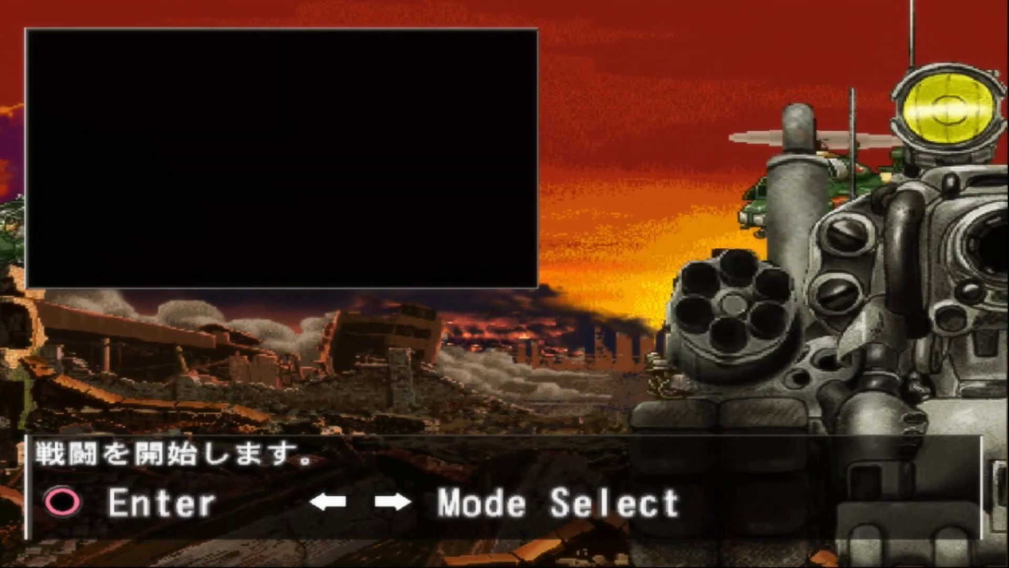
key(Left)
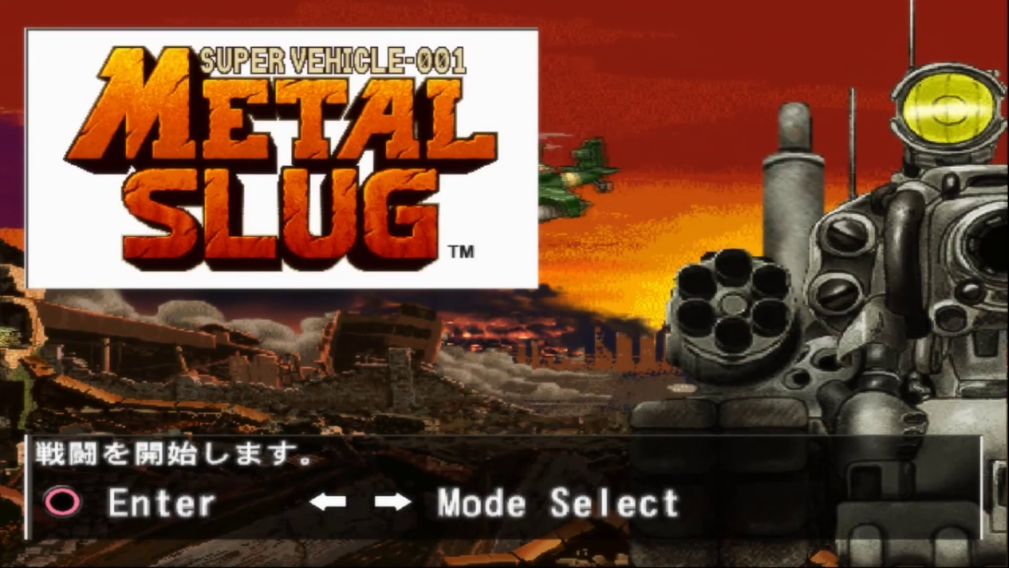
key(Return)
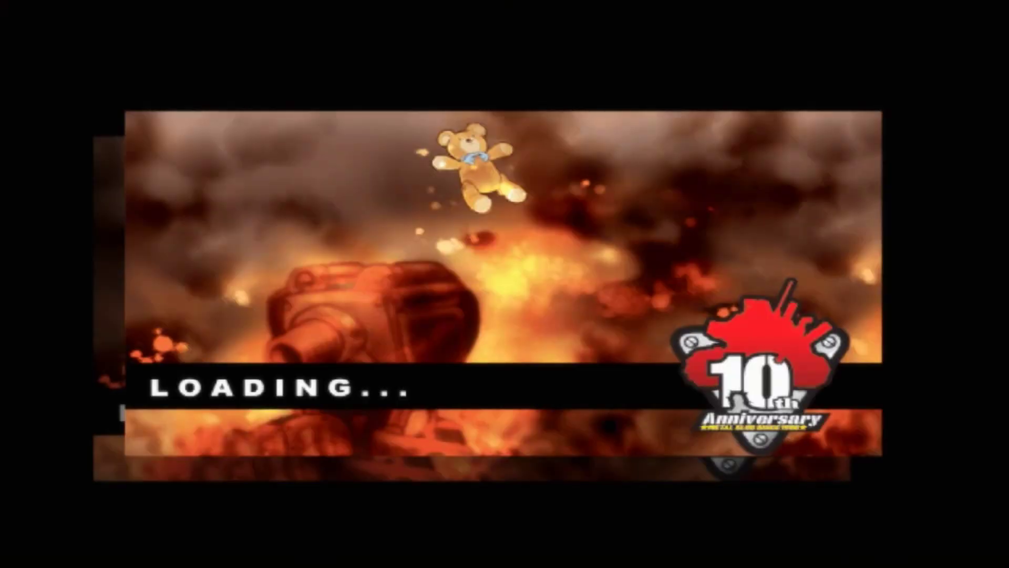